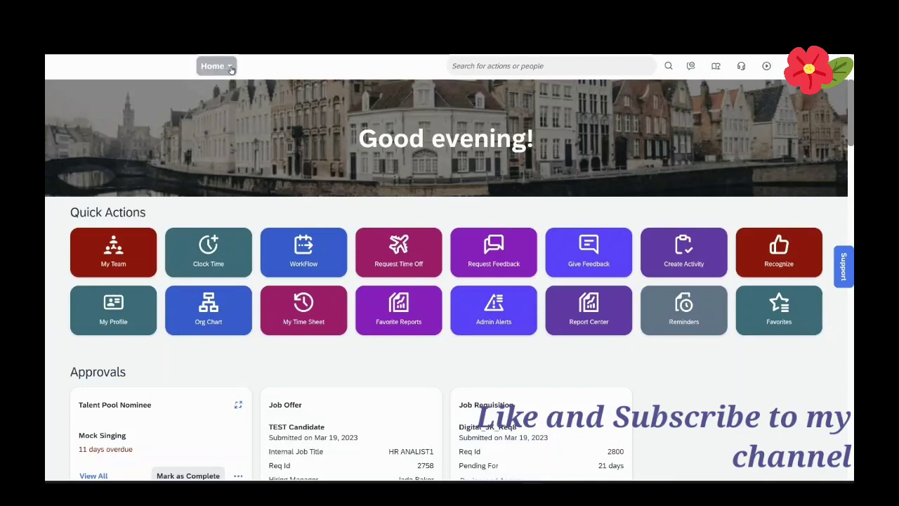
Find 'configure people profile' in action search and show its General Settings panel.
click(498, 64)
text(configu)
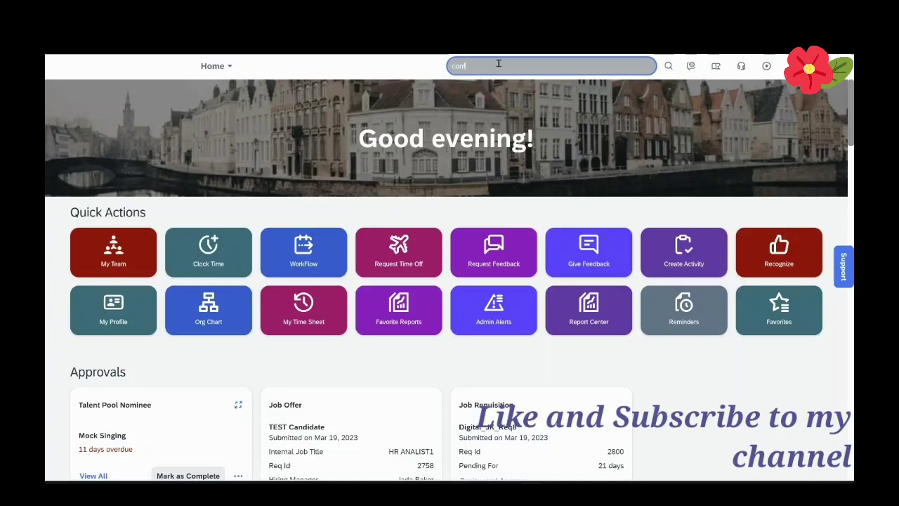
text(re )
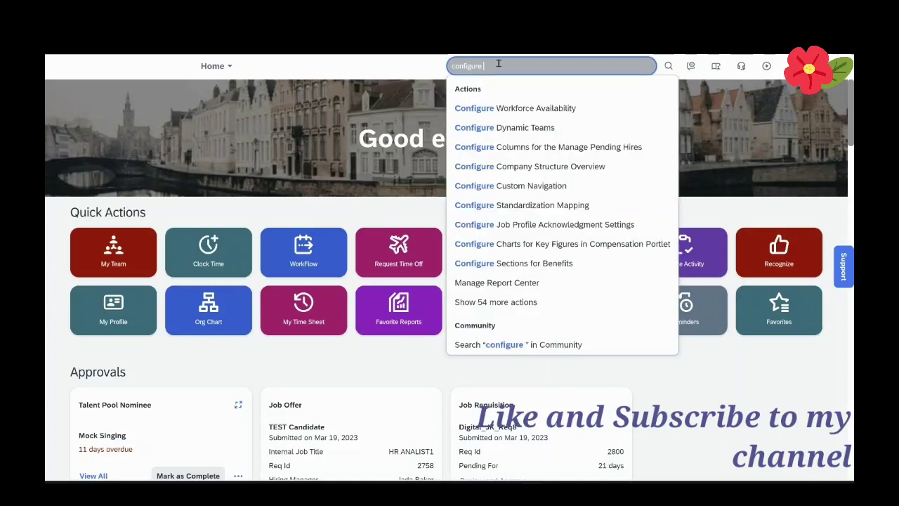
text(peo)
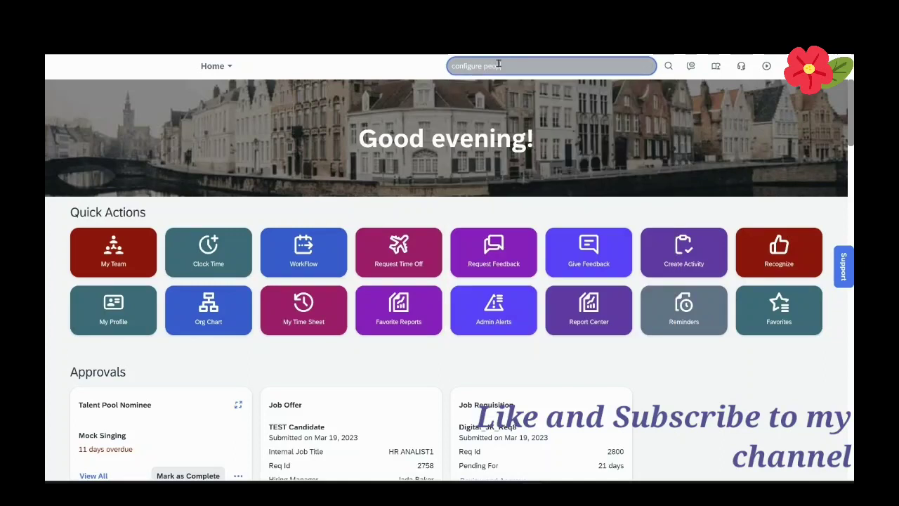
text(ple prof)
text(ile)
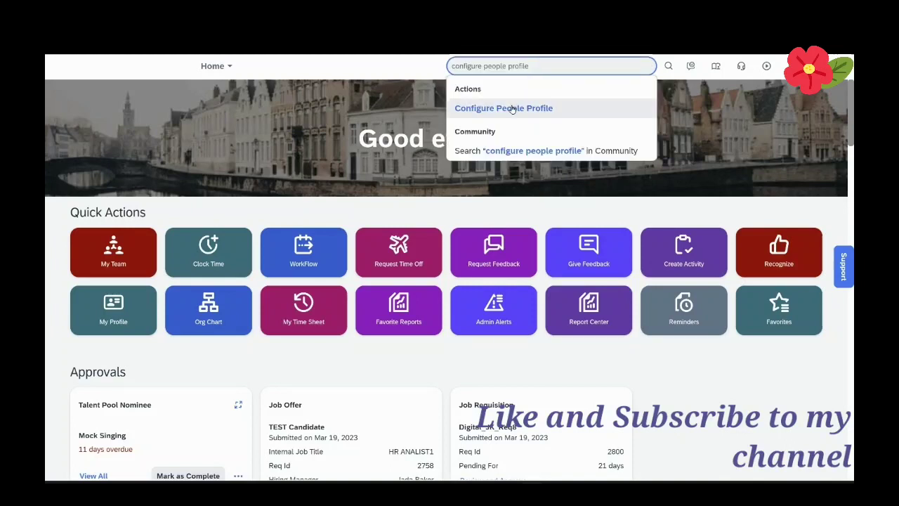
click(512, 109)
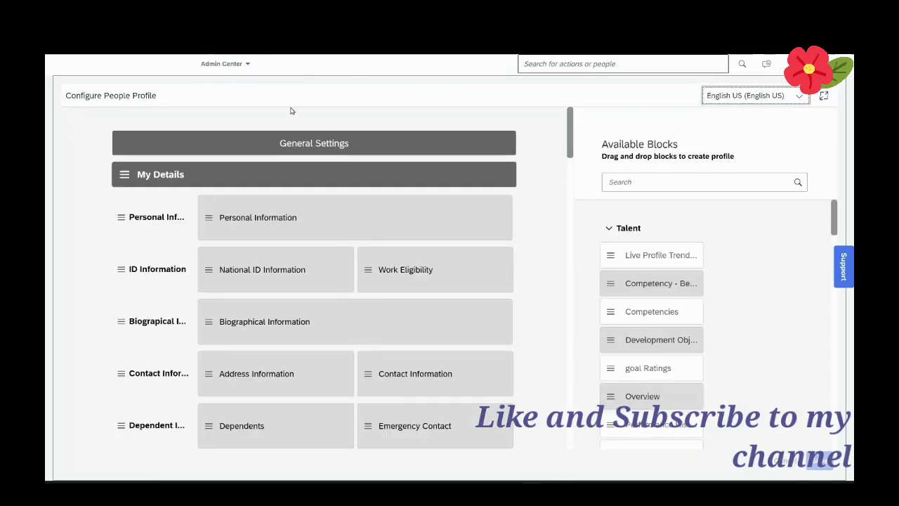
click(312, 145)
click(312, 145)
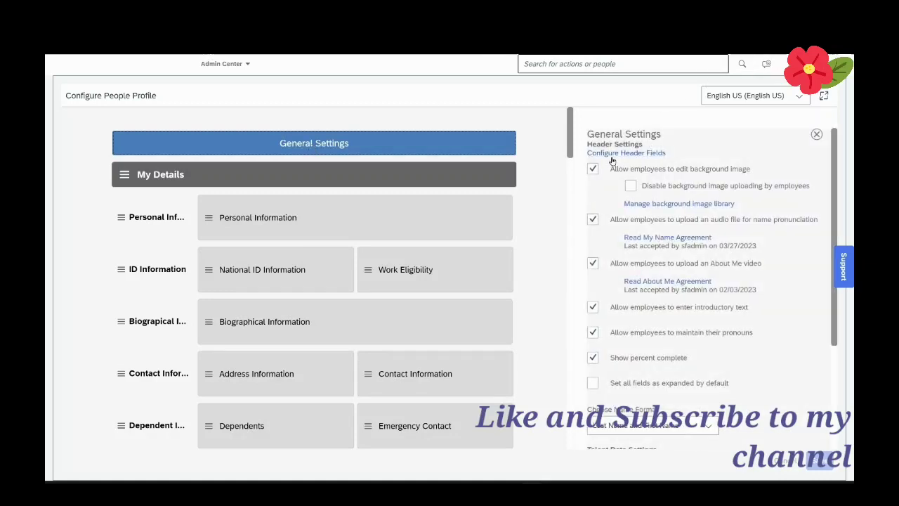
Show the Configure Header Fields list and scroll through its checkboxes.
click(651, 153)
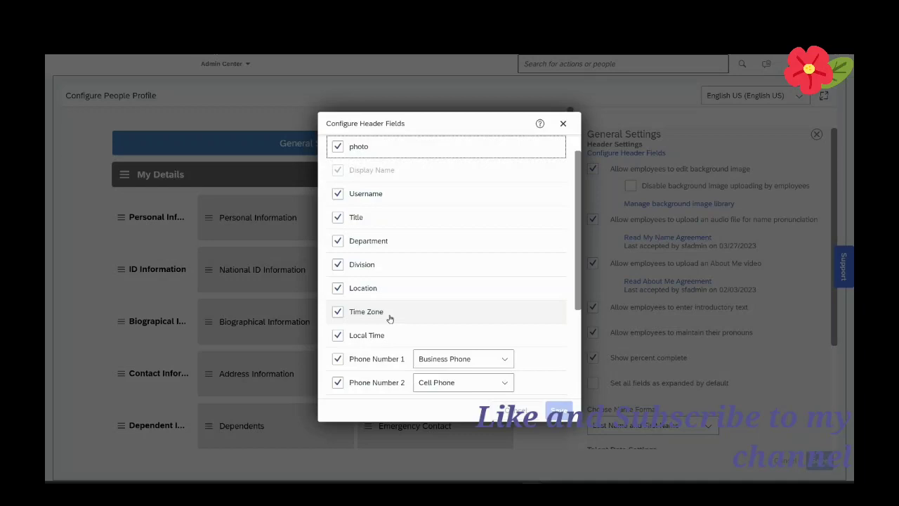
drag(577, 288, 574, 384)
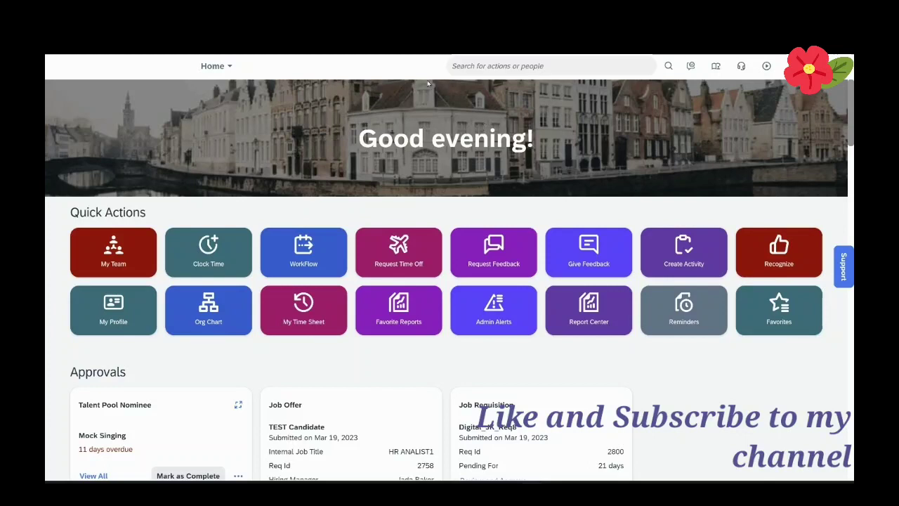
click(471, 70)
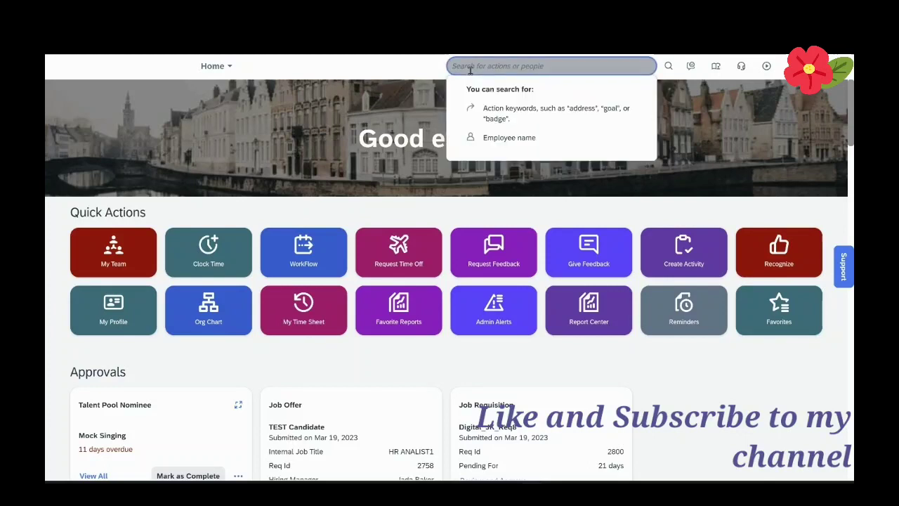
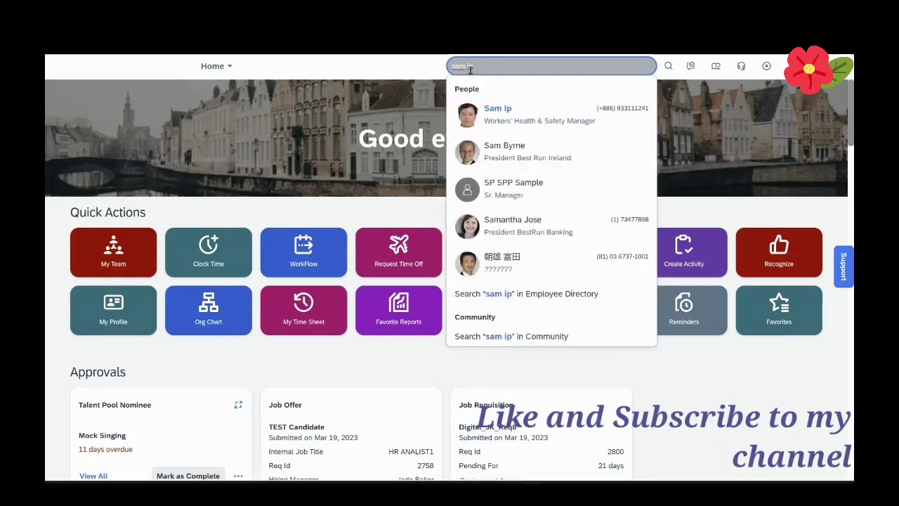
click(500, 111)
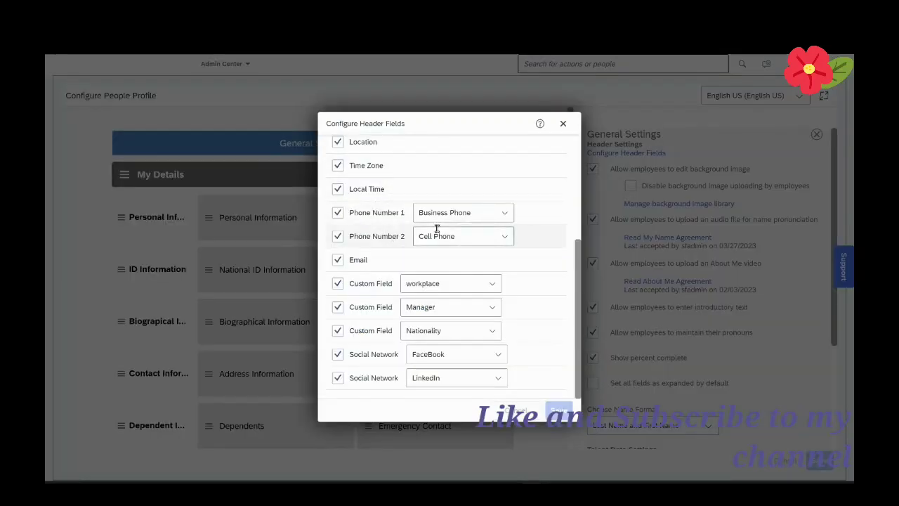
Uncheck Title, Department, Division, Location, Time Zone and Local Time in the header fields.
scroll(578, 256, up, 5)
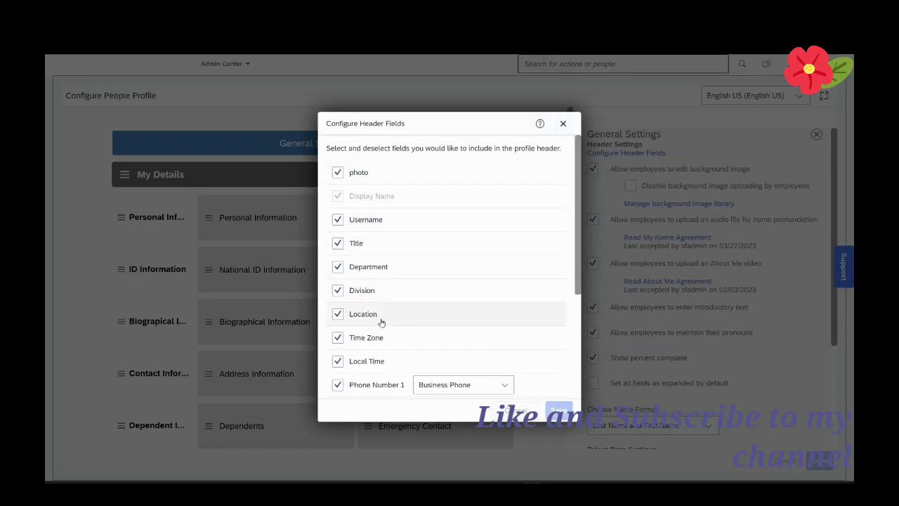
click(337, 244)
click(338, 269)
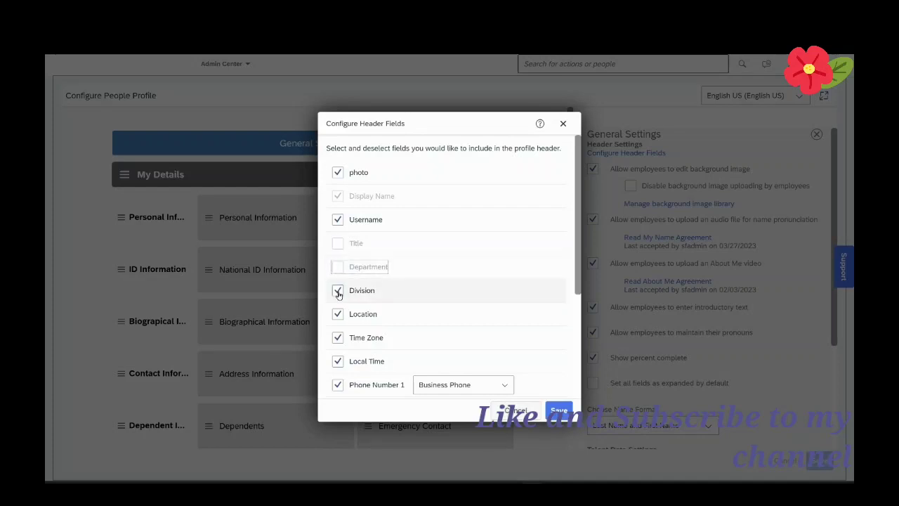
click(338, 291)
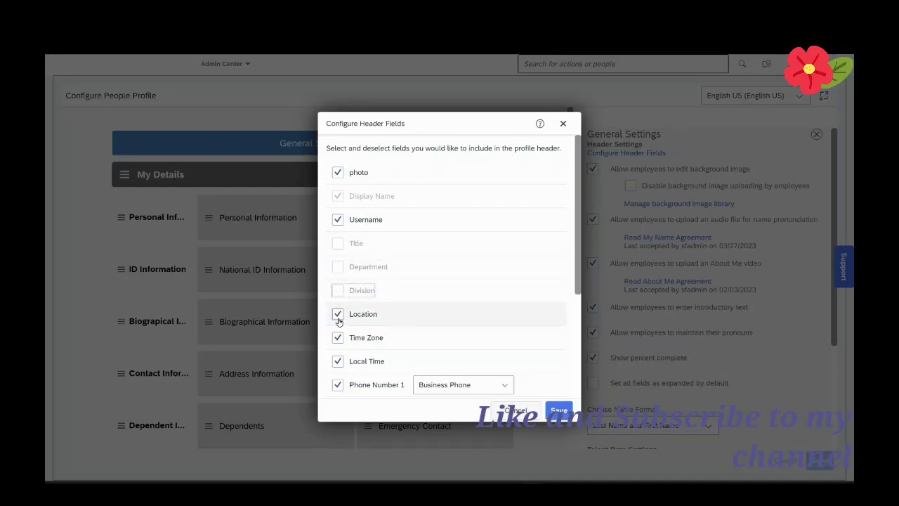
click(338, 314)
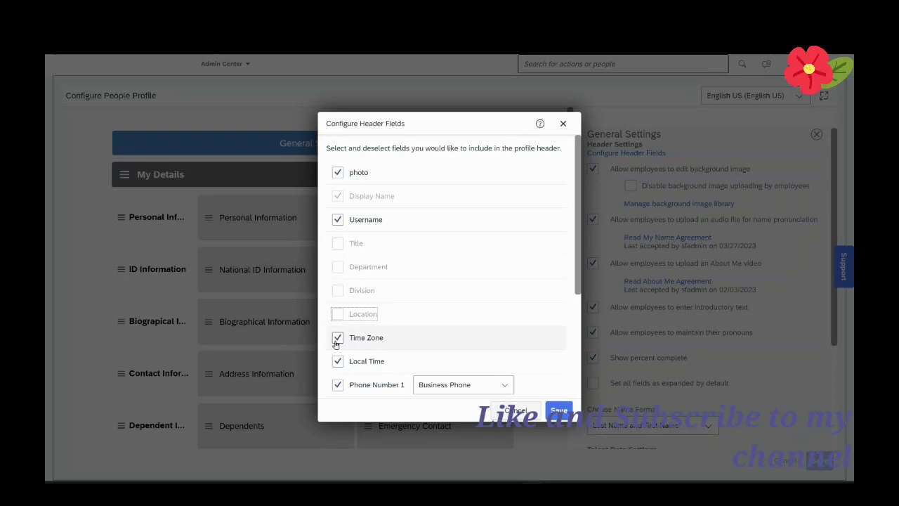
click(337, 338)
click(338, 362)
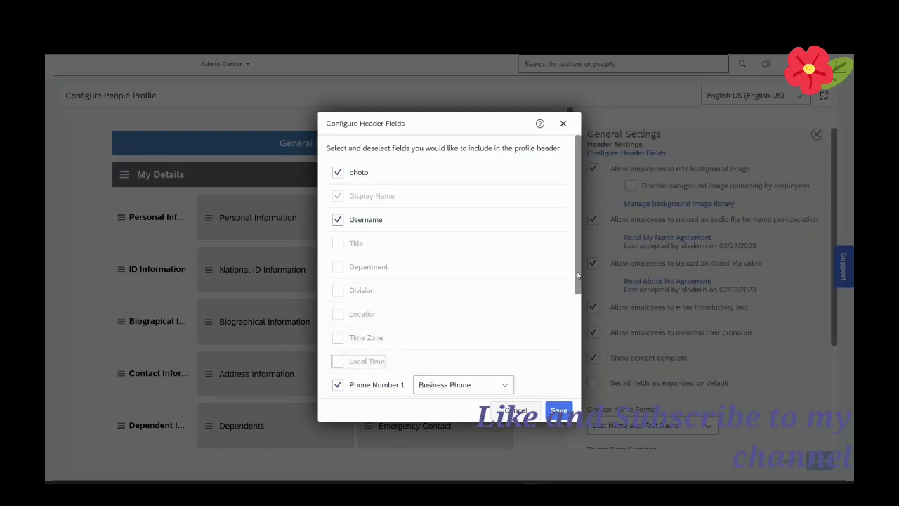
Uncheck the FaceBook social network and save the header field changes.
drag(576, 280, 580, 393)
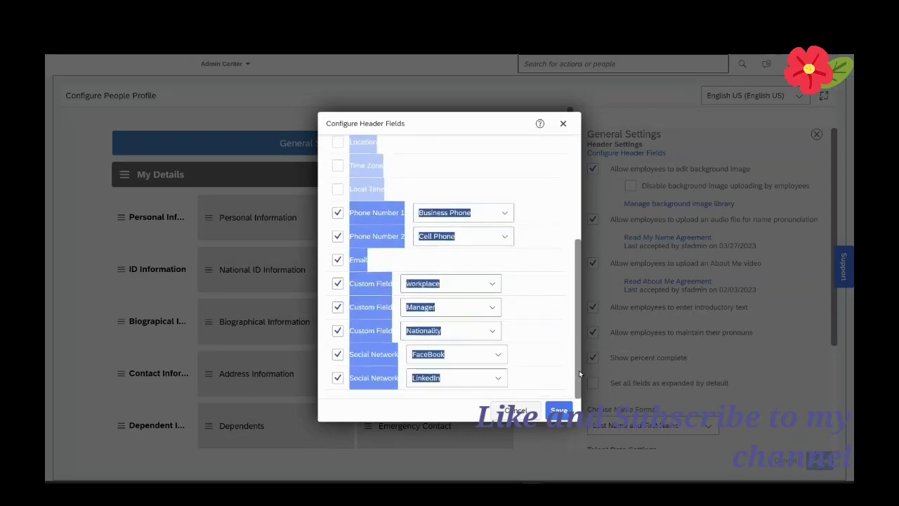
click(337, 355)
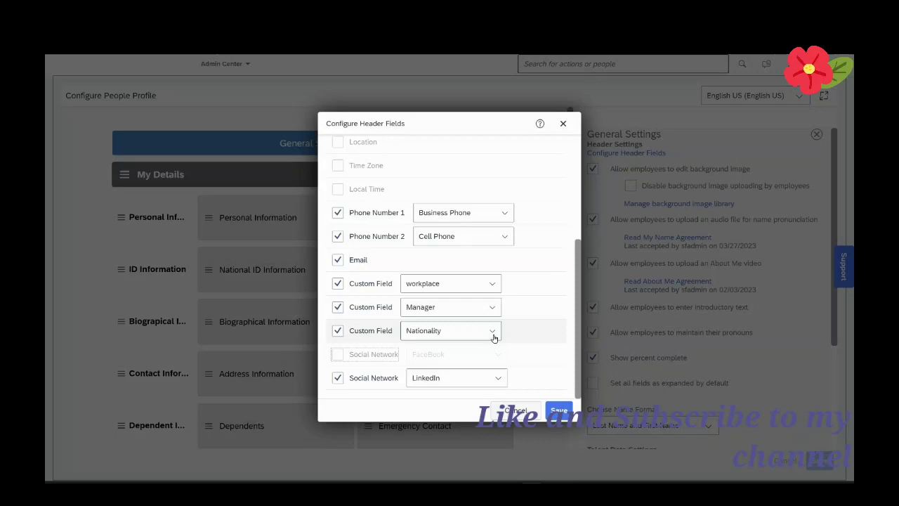
click(559, 409)
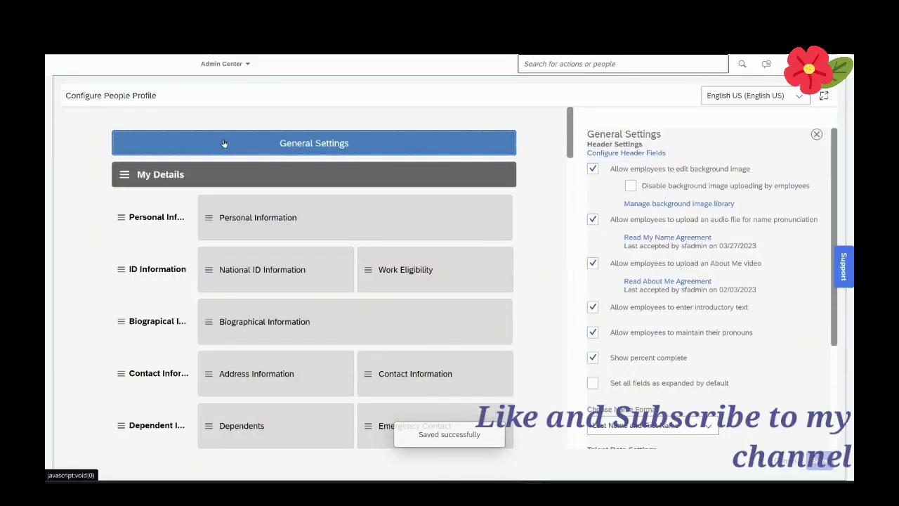
Close General Settings, review the trimmed header, and reveal the profile picture edit option.
click(223, 140)
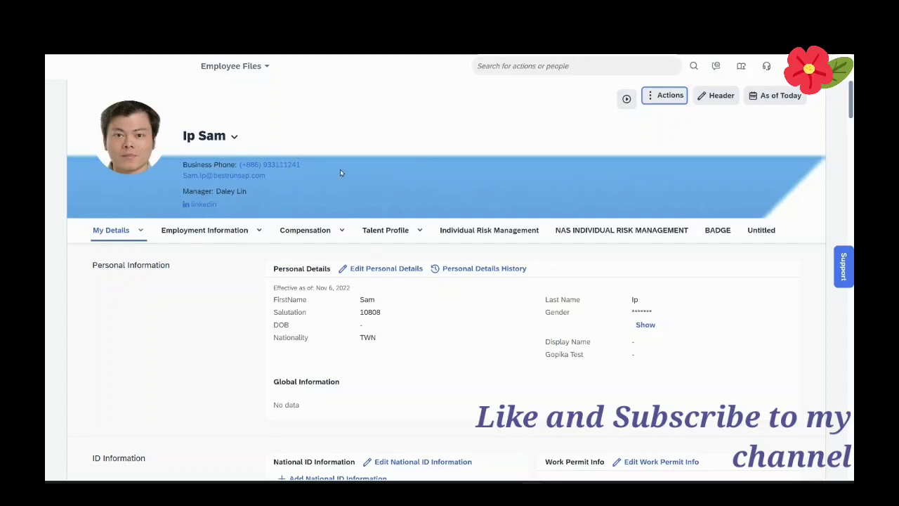
click(160, 153)
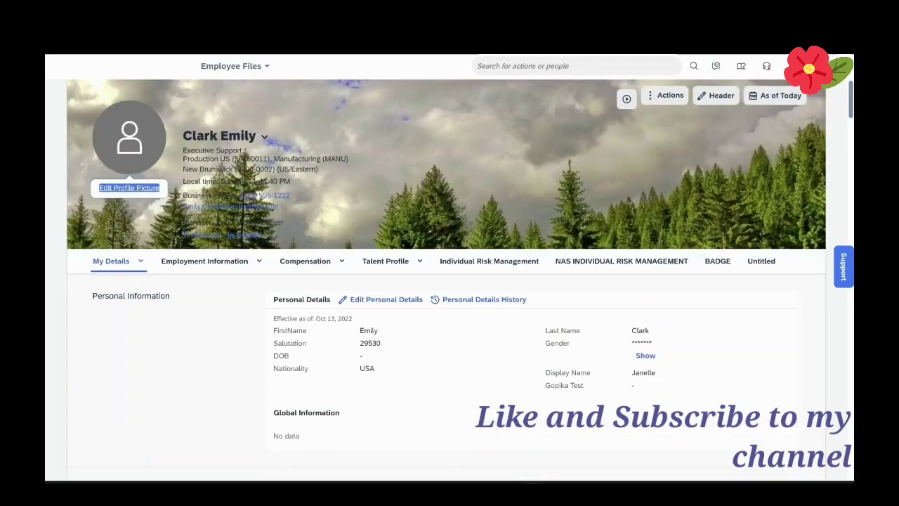
click(141, 189)
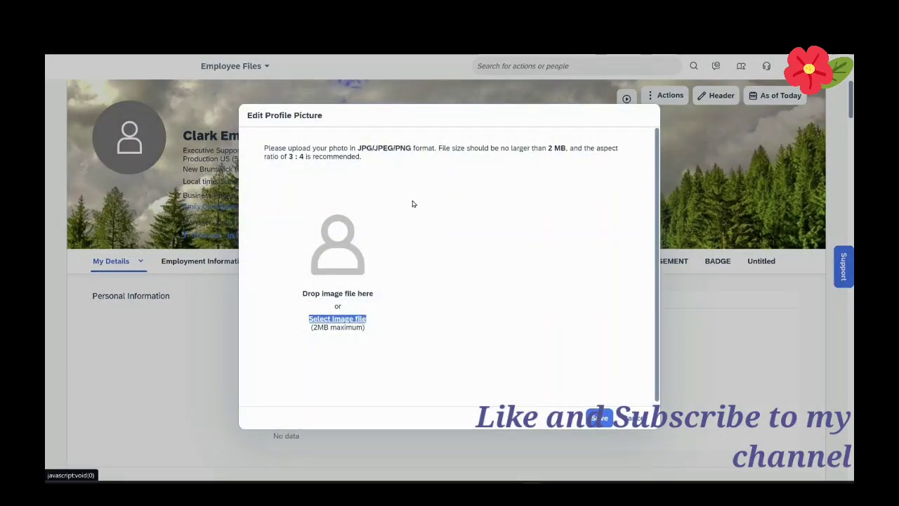
click(334, 319)
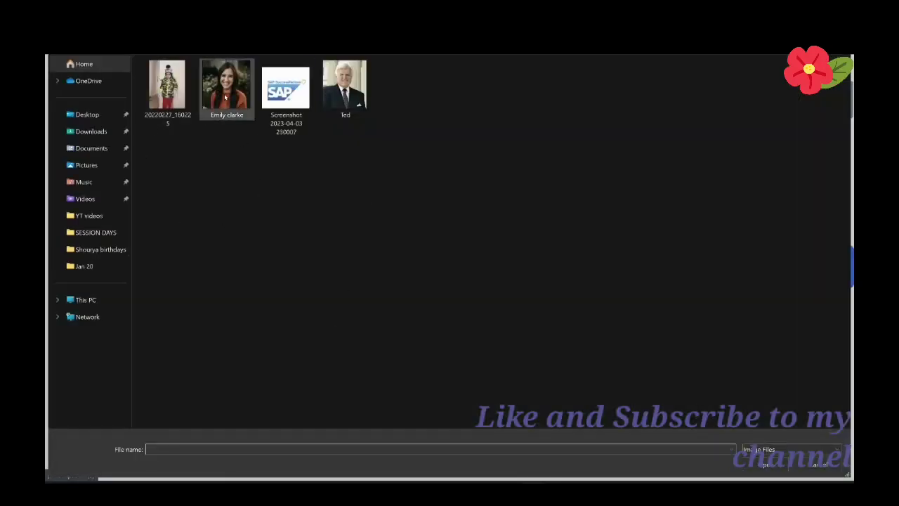
click(238, 101)
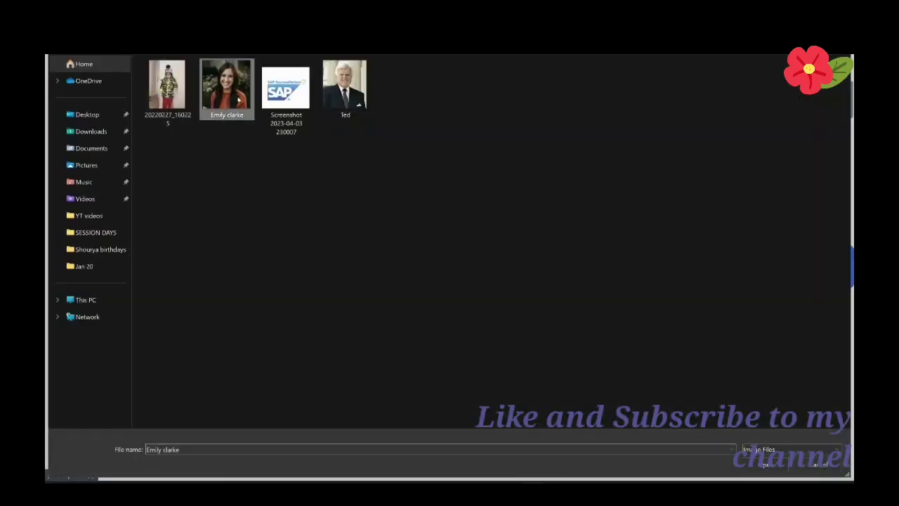
click(765, 464)
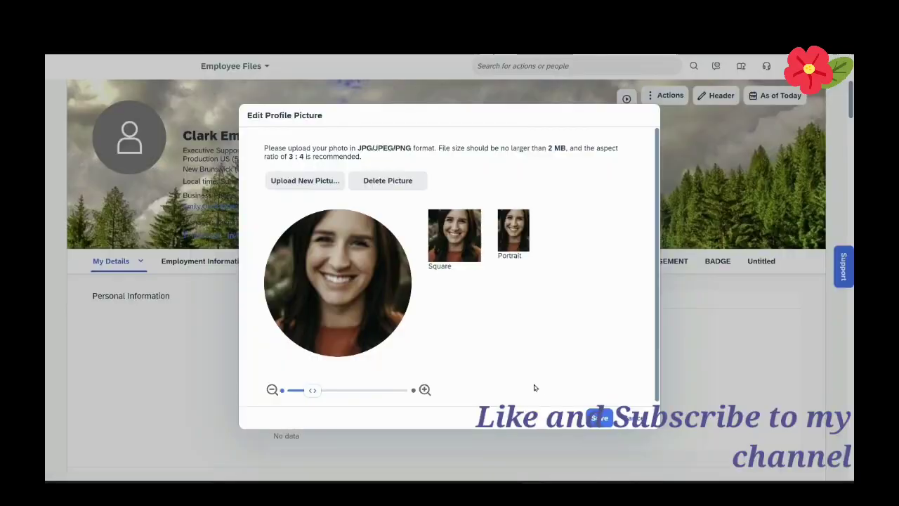
Center the face in the crop circle, zoom out slightly, and save the profile picture.
drag(335, 267, 331, 324)
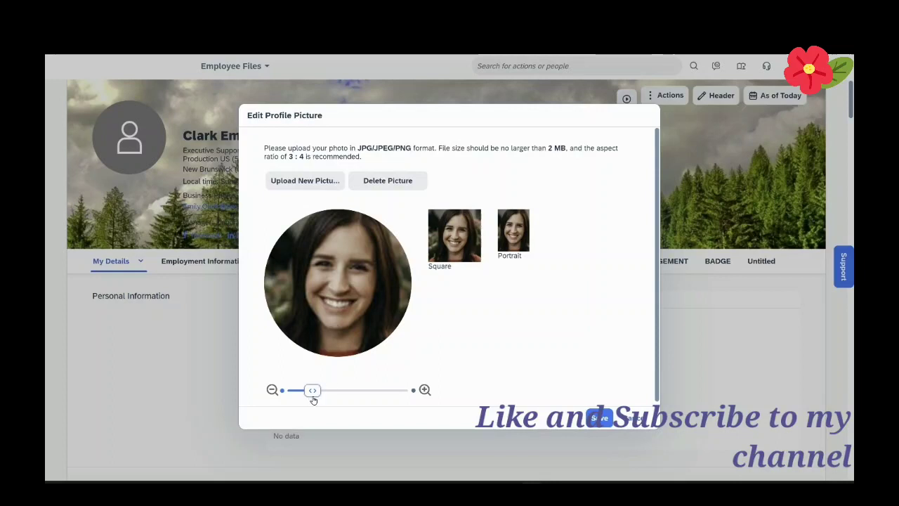
drag(312, 391, 294, 391)
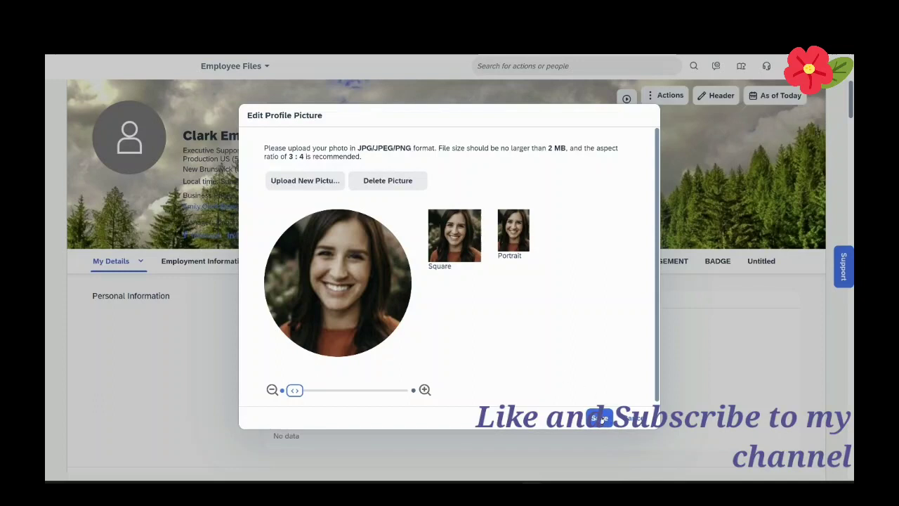
click(599, 418)
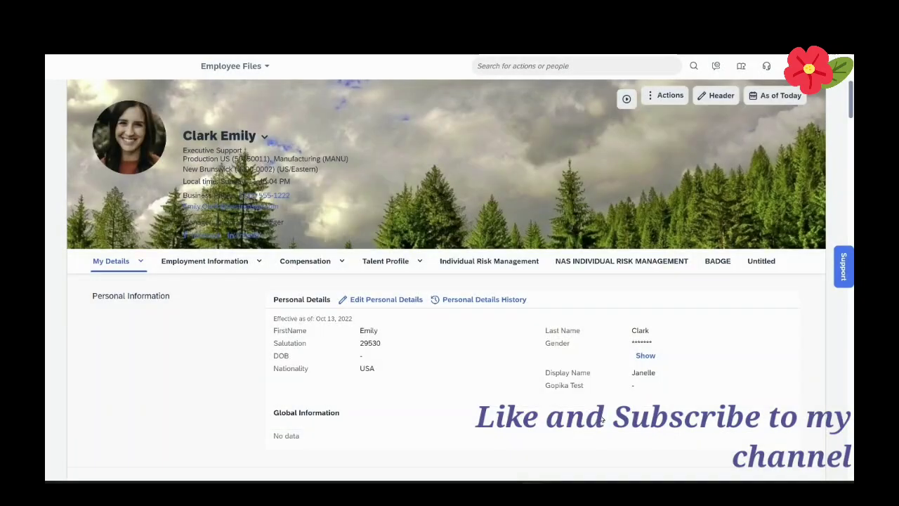
mouse_move(129, 137)
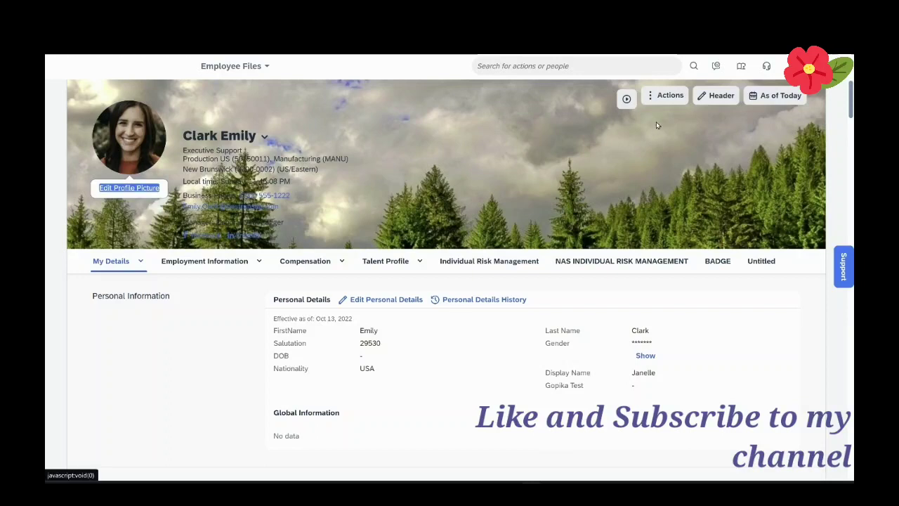
click(715, 96)
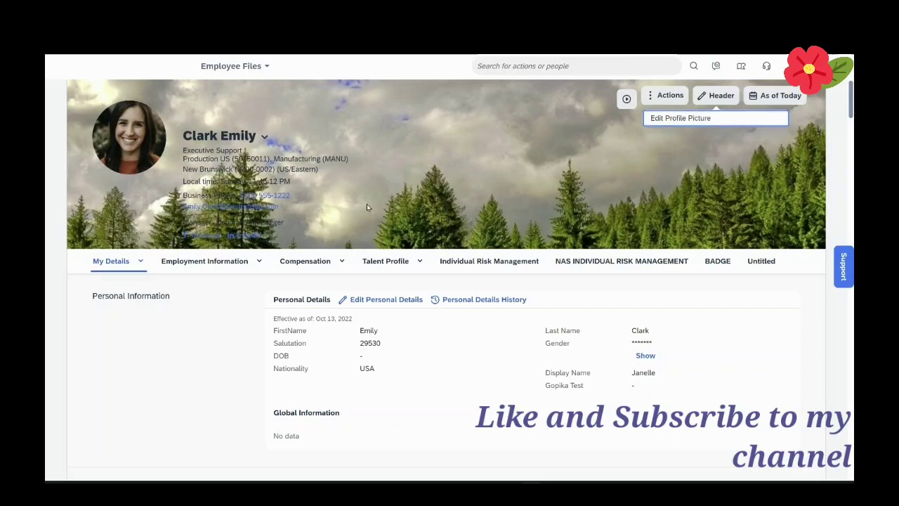
click(136, 151)
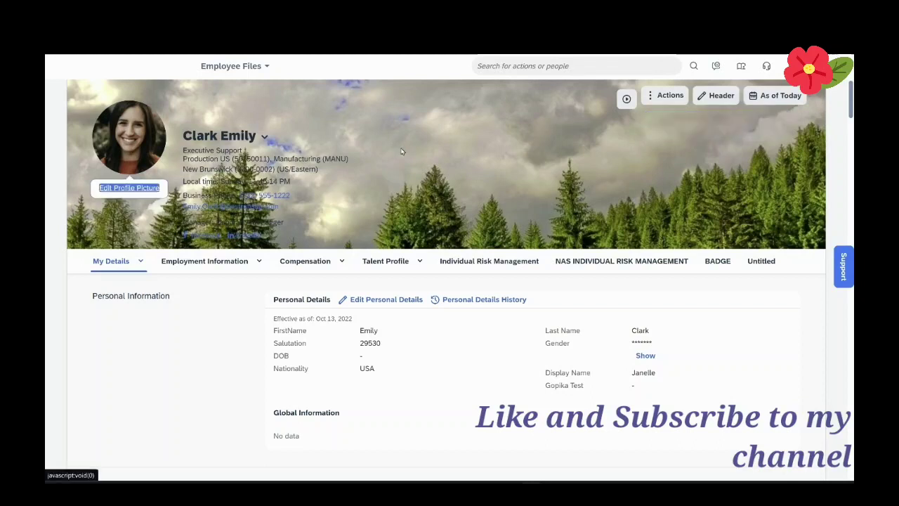